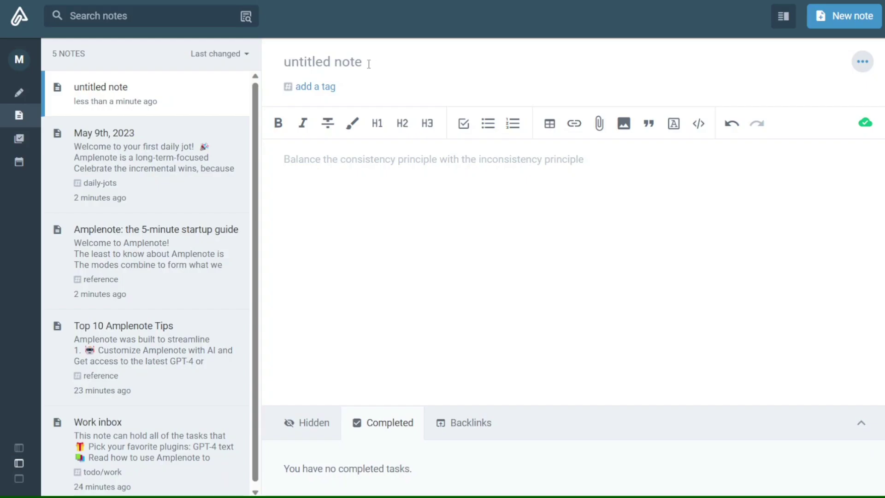
Step: Title the new note 'Title' and add the tag 'tag'
left_click(349, 63)
type("Title")
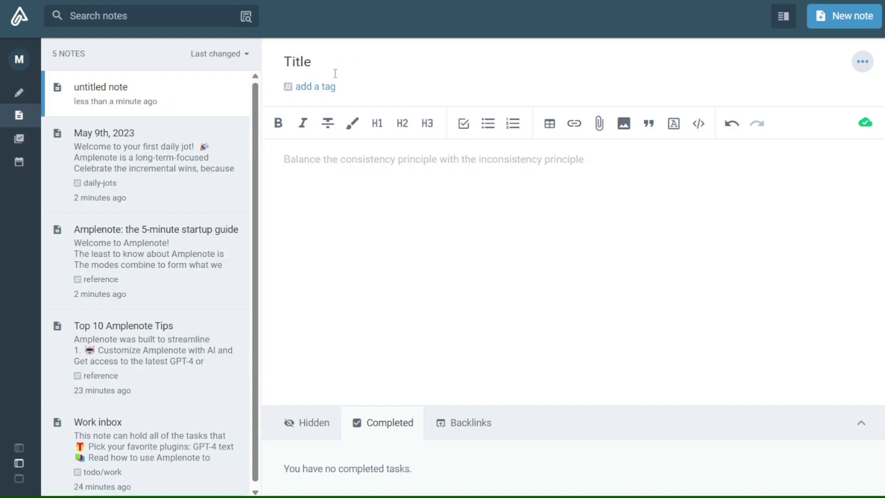
left_click(327, 90)
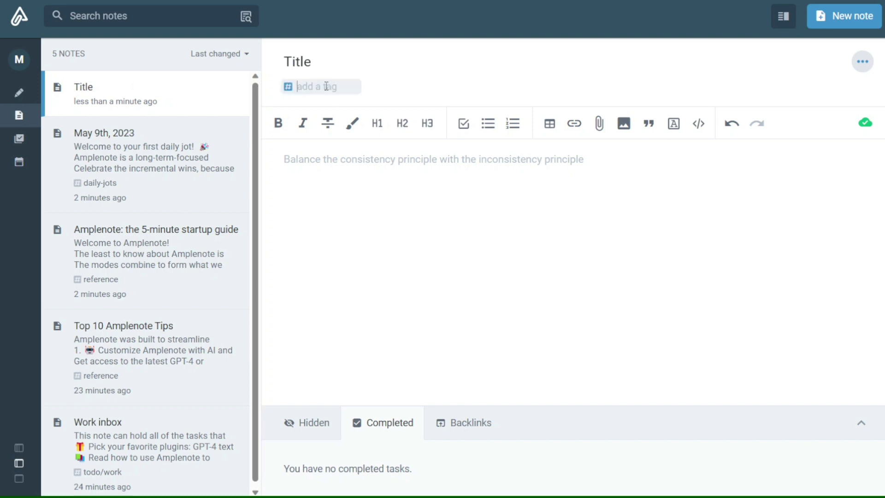
type("tag")
Step: Insert a task checkbox in the note body, then remove the empty task
left_click(383, 172)
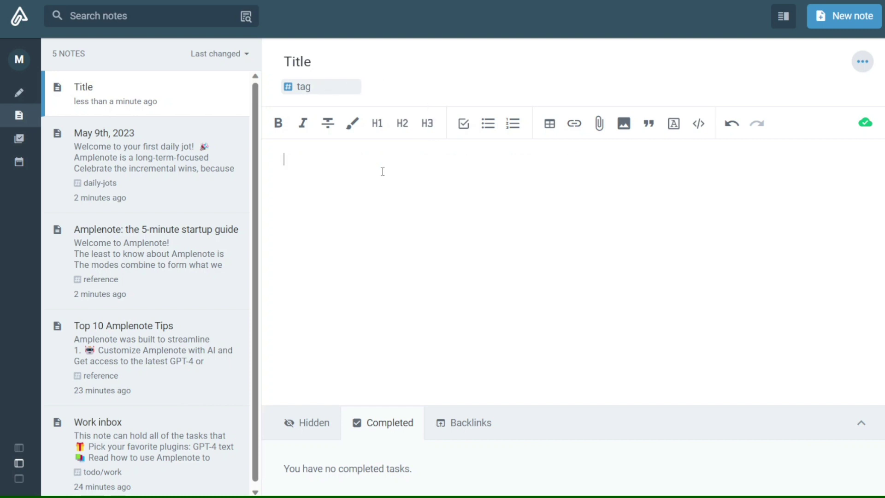
left_click(463, 124)
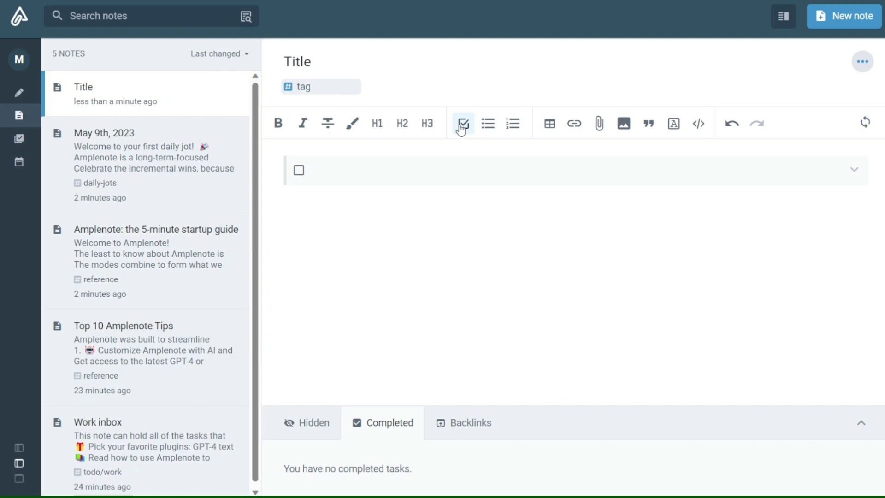
left_click(461, 125)
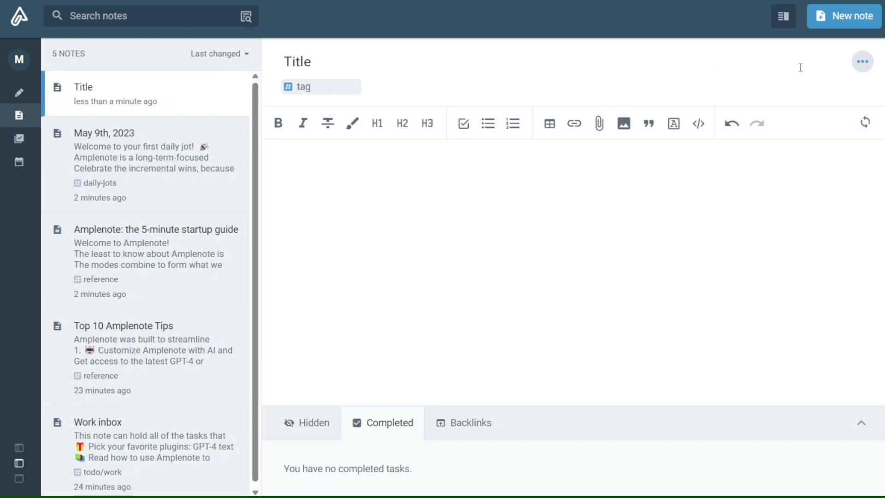
Step: Open and close the invite collaborators dialog, then show the note's backlinks
left_click(861, 61)
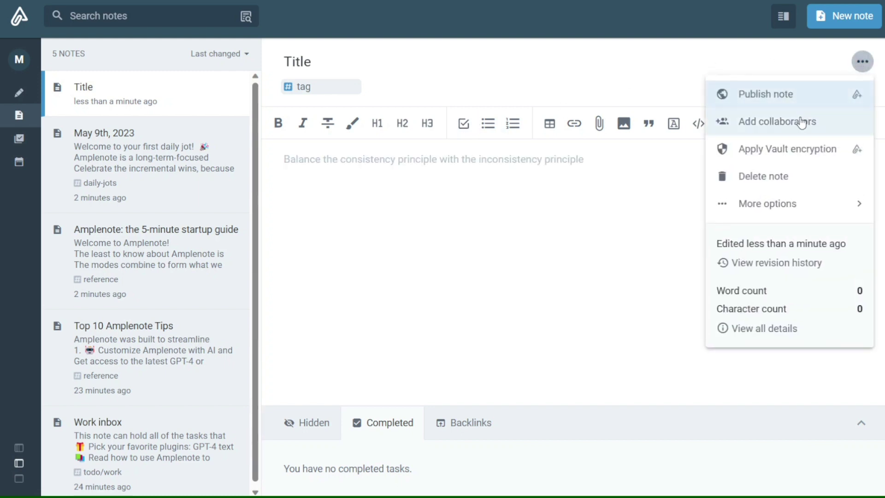
left_click(786, 125)
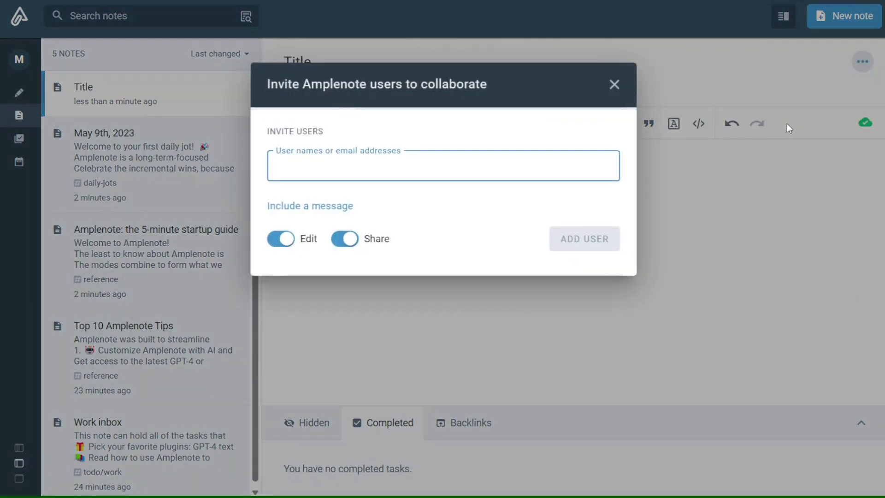
left_click(613, 86)
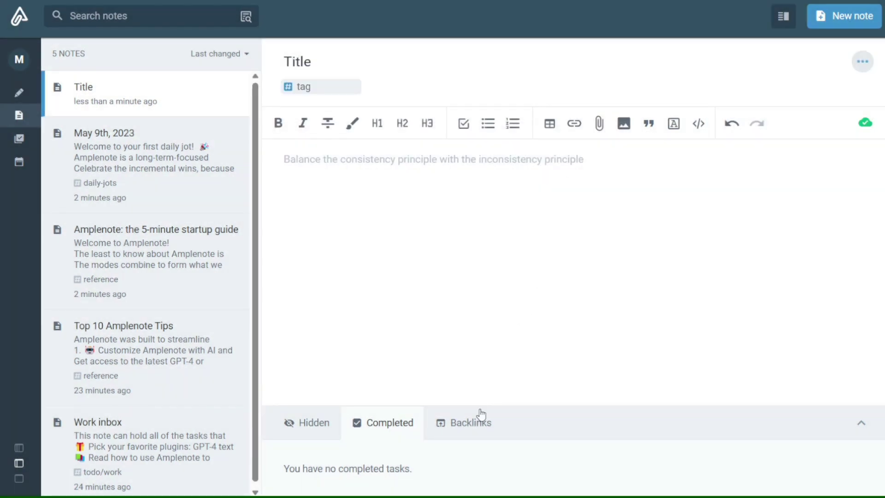
left_click(459, 432)
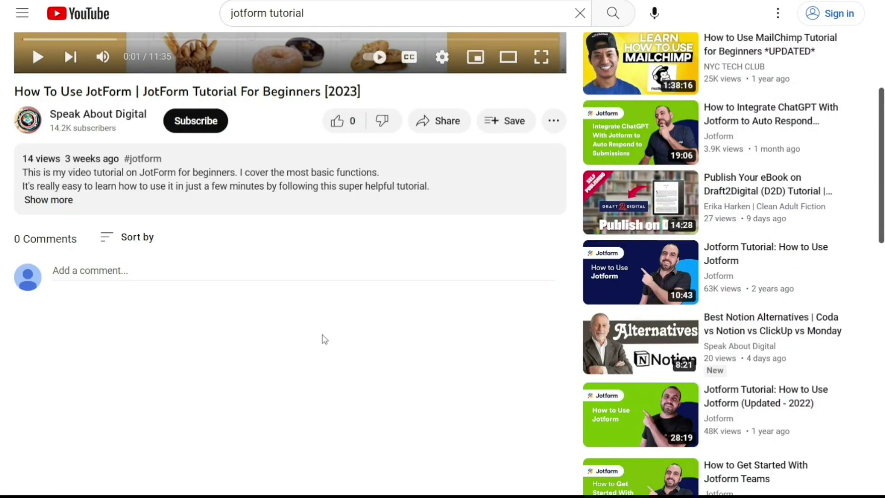
Step: Expand the JotForm tutorial's description with 'Show more' to read the full text
left_click(58, 201)
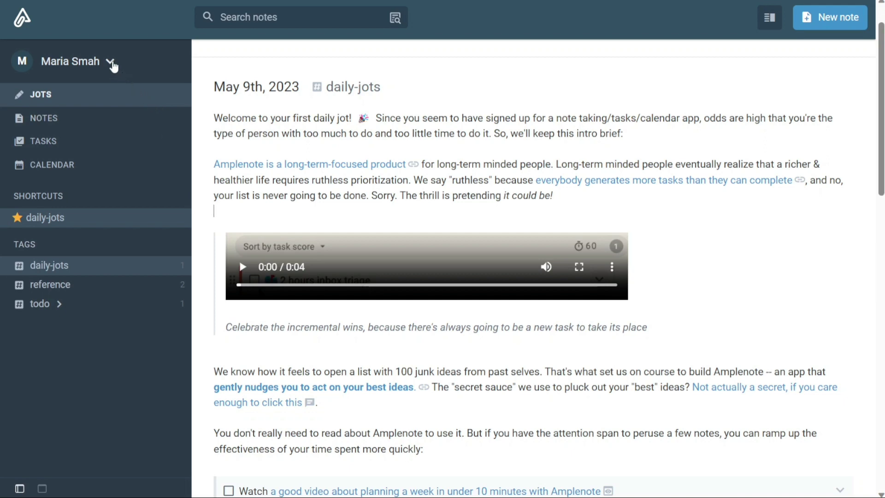
left_click(111, 62)
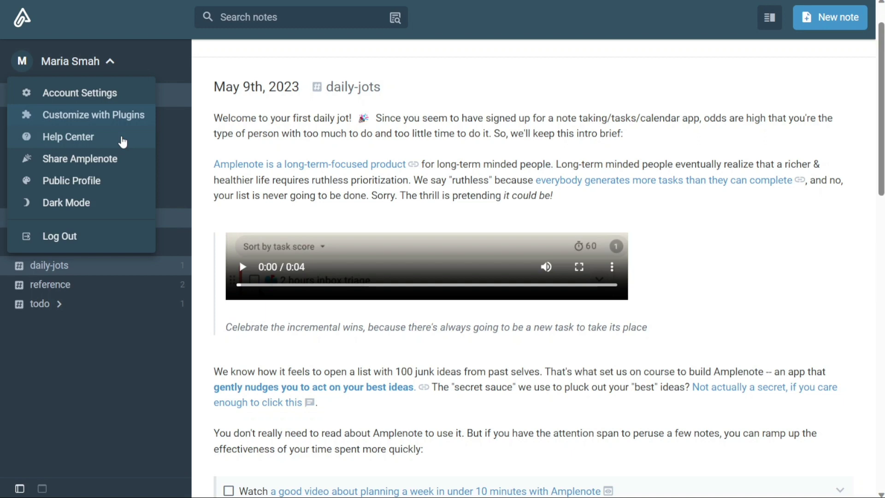
left_click(121, 159)
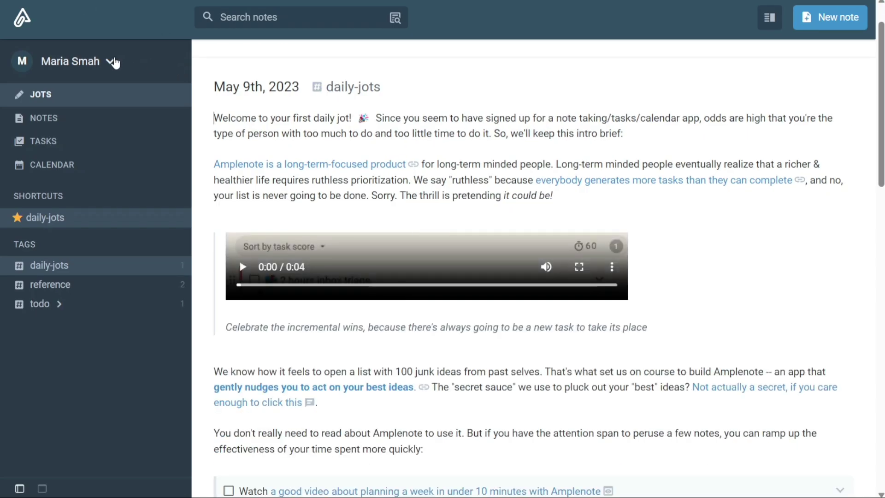
left_click(113, 62)
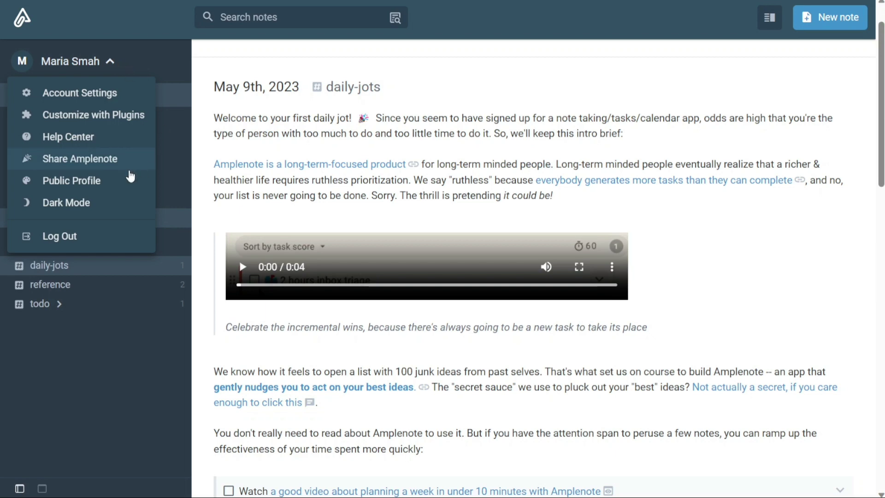
left_click(92, 201)
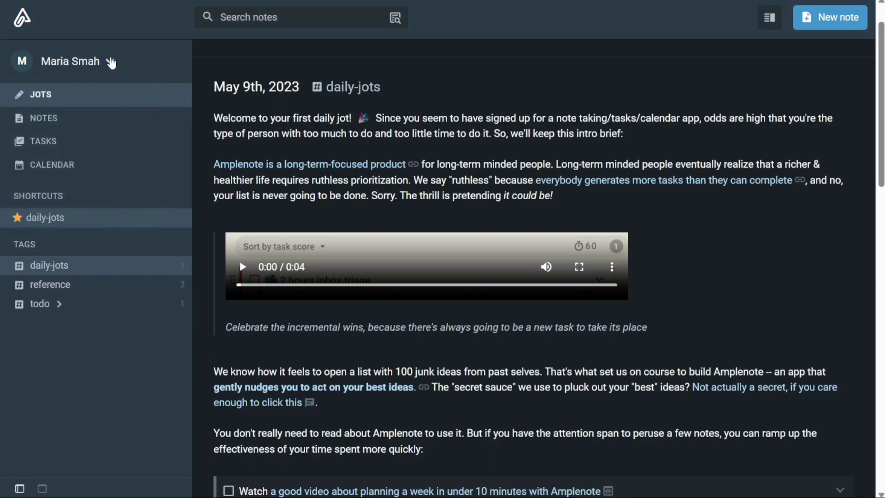
left_click(109, 61)
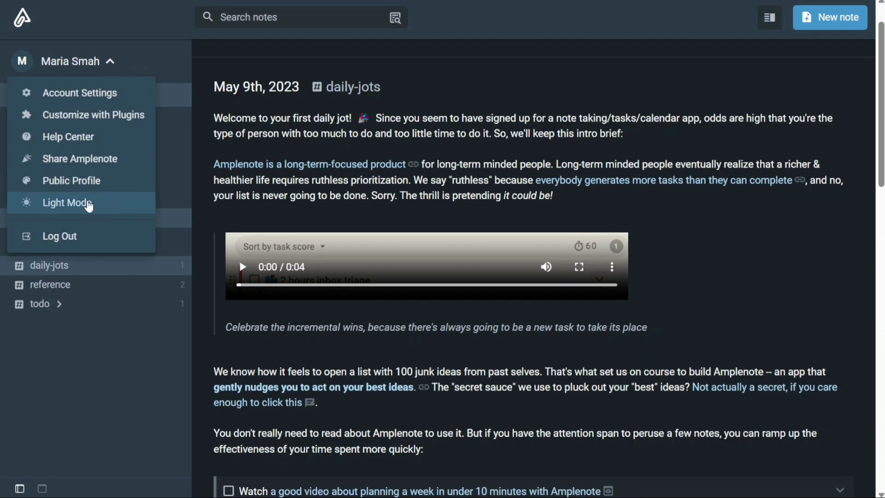
left_click(96, 203)
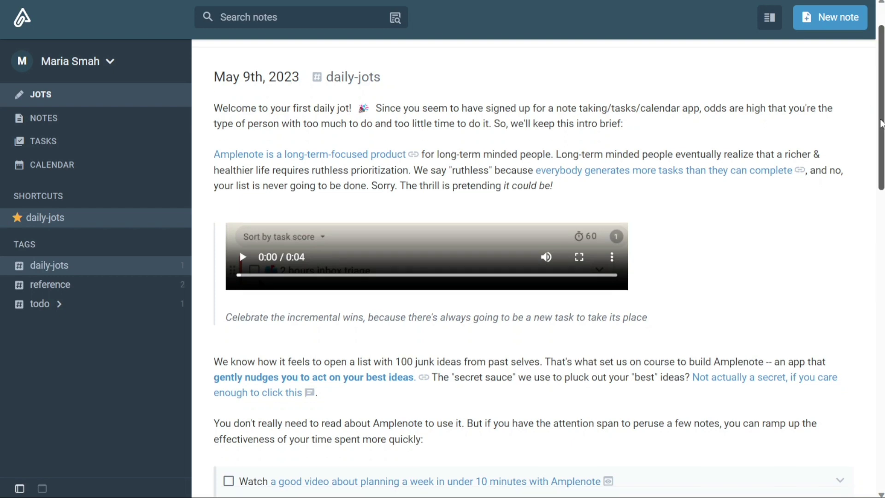
Step: Scroll the Jots list down and back up, then switch to Notes mode
left_click_drag(880, 107, 848, 284)
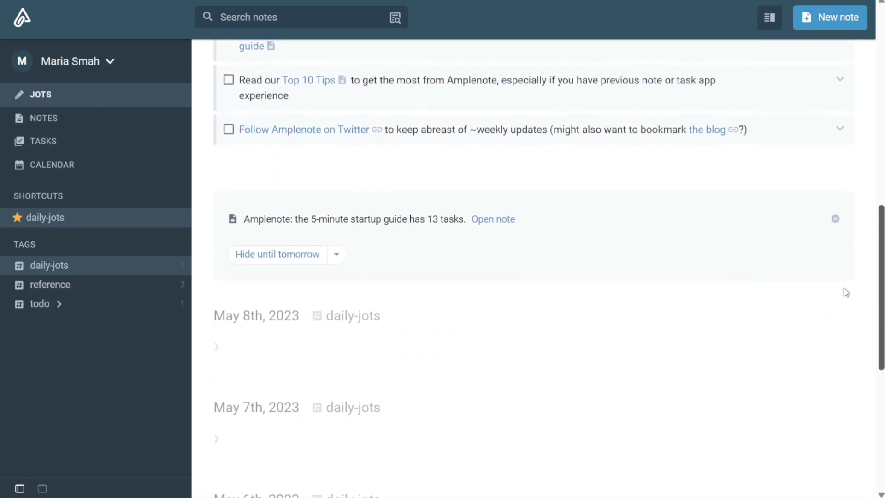
scroll(845, 294, "down", 3)
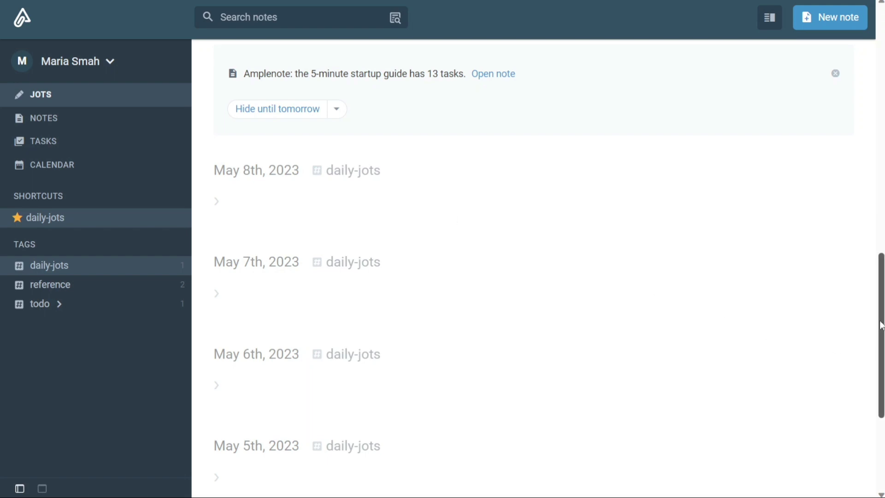
left_click_drag(880, 325, 844, 149)
scroll(844, 149, "up", 5)
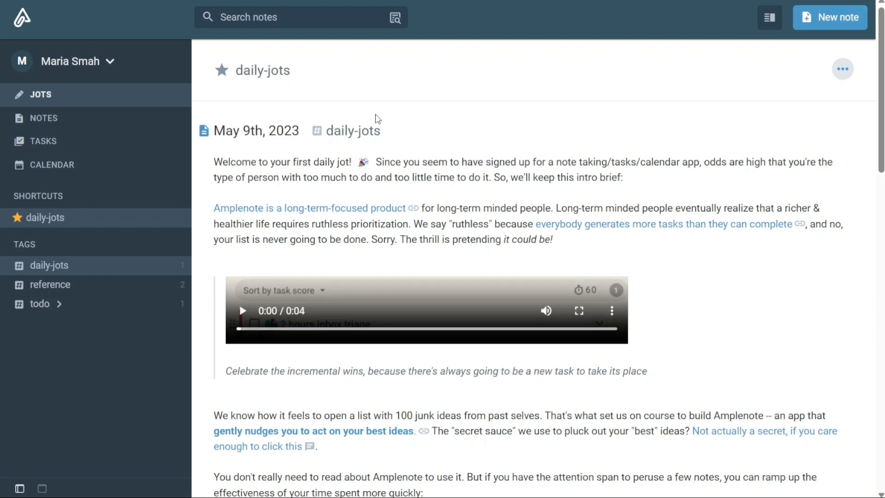
left_click(122, 119)
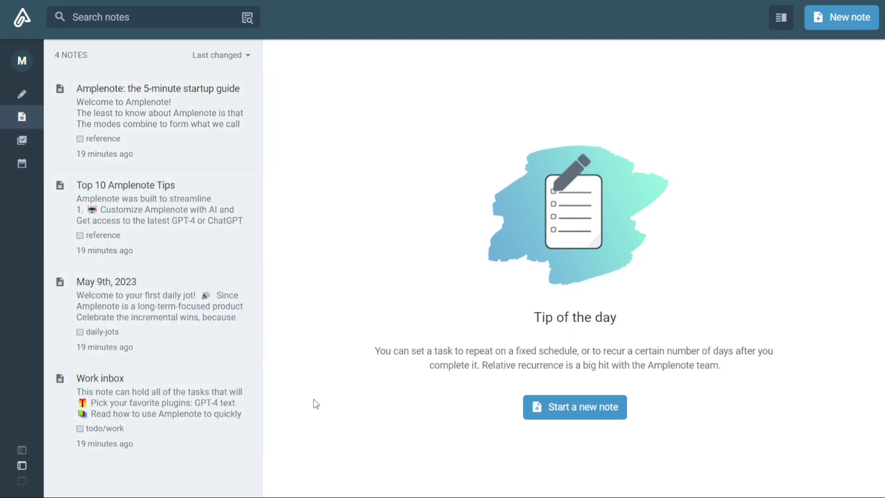
Step: Open the Work inbox note and show its backlinks
left_click(199, 401)
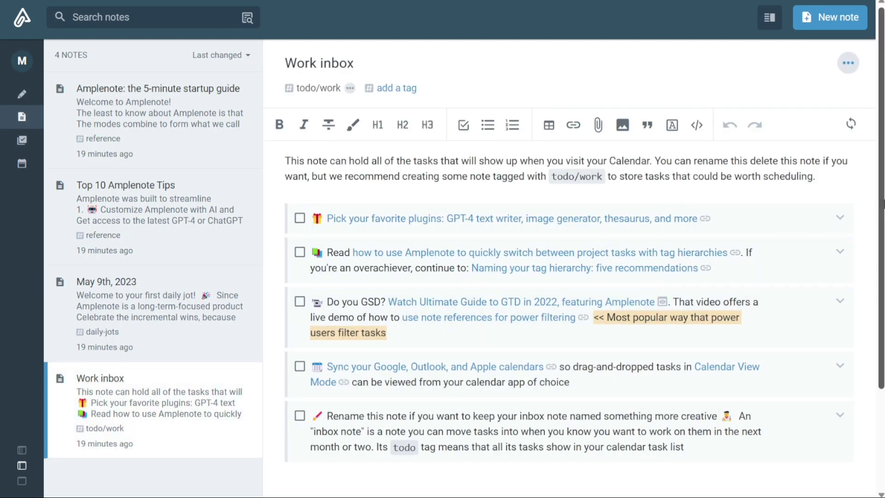
scroll(882, 206, "down", 3)
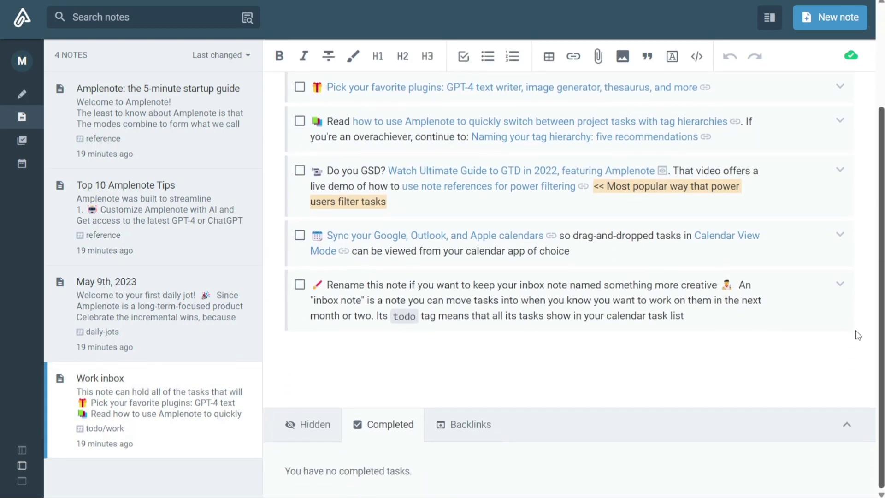
left_click(456, 423)
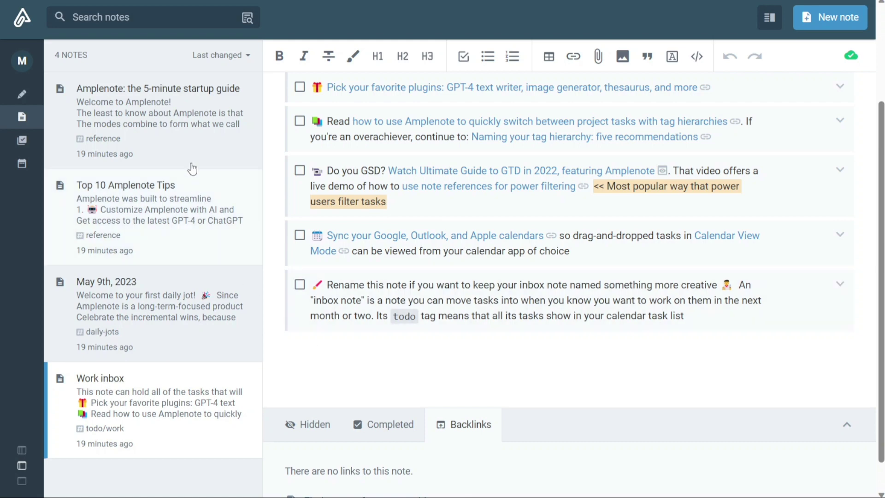
Step: Open the 5-minute startup guide note, browse it, then switch to Tasks mode
left_click(180, 113)
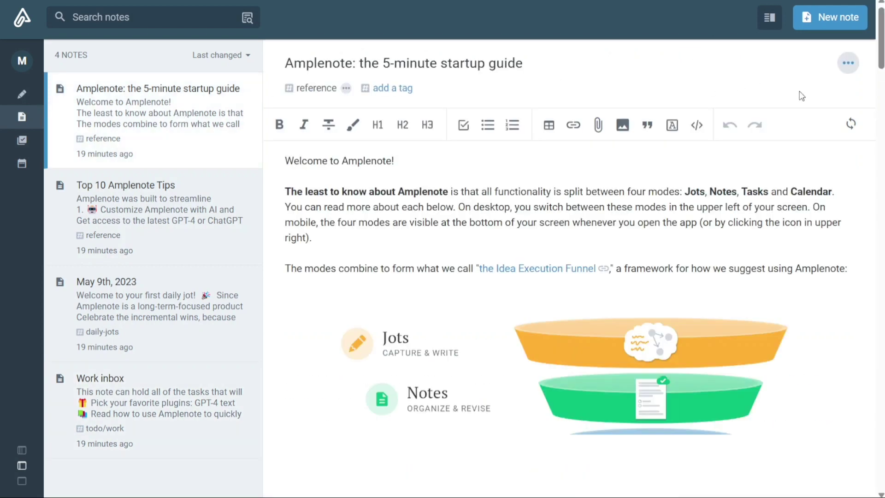
left_click(848, 63)
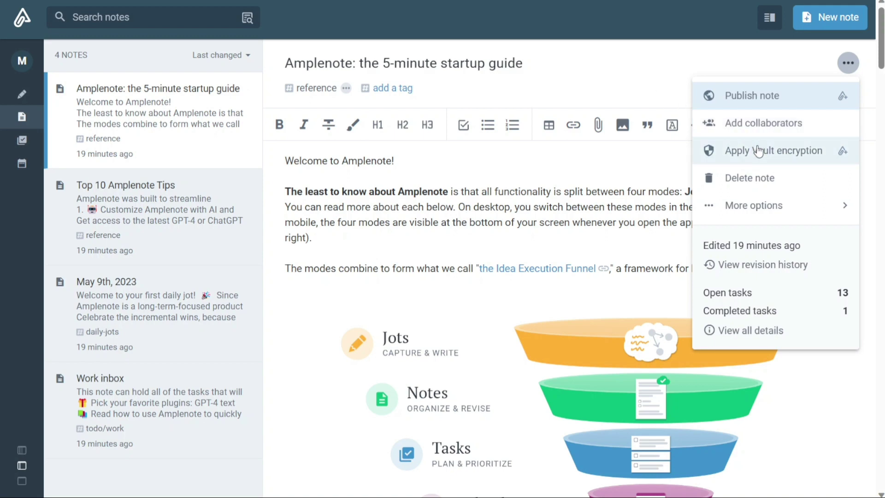
left_click(657, 76)
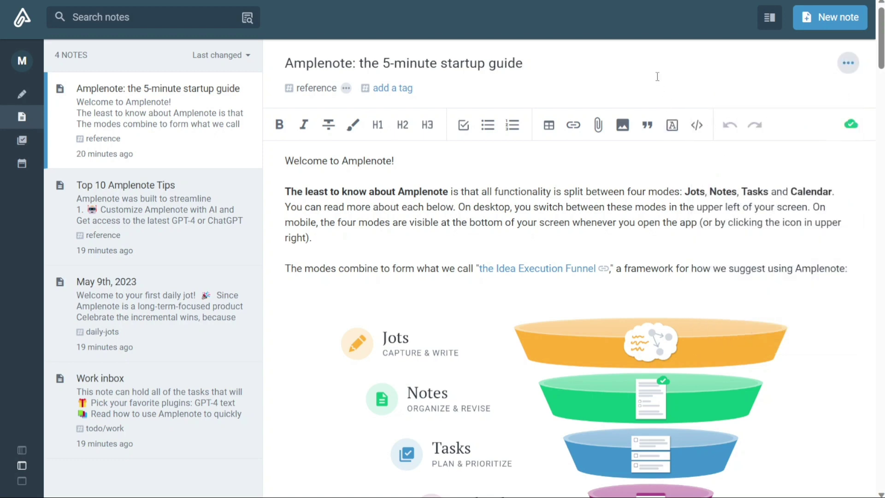
scroll(880, 56, "down", 3)
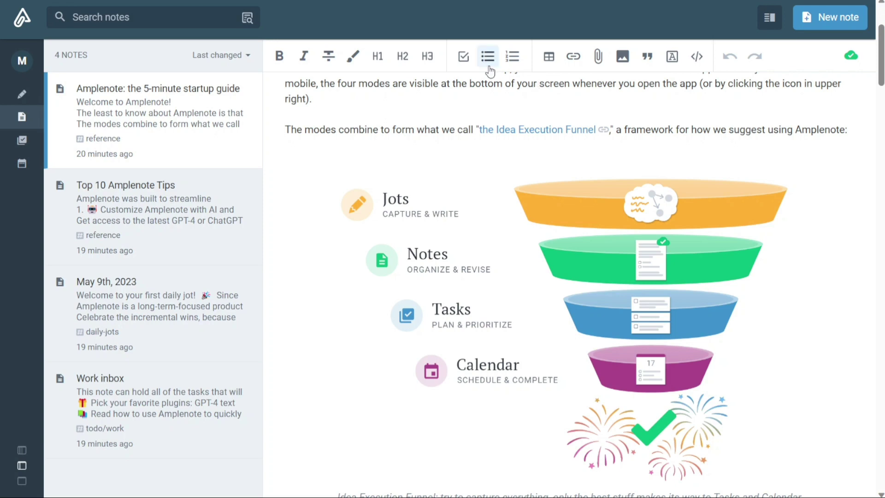
left_click(26, 143)
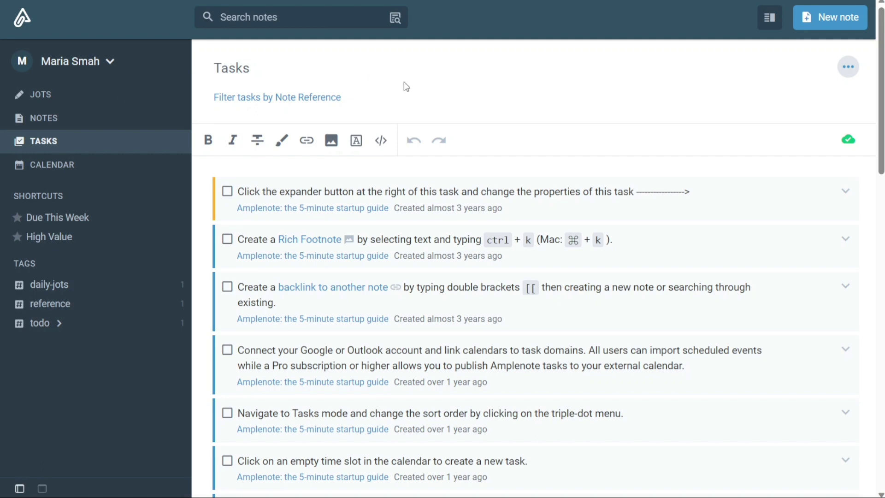
Step: Complete the expander button, backlink, and Navigate to Tasks mode tasks
scroll(403, 81, "down", 2)
scroll(404, 81, "up", 2)
scroll(403, 81, "down", 8)
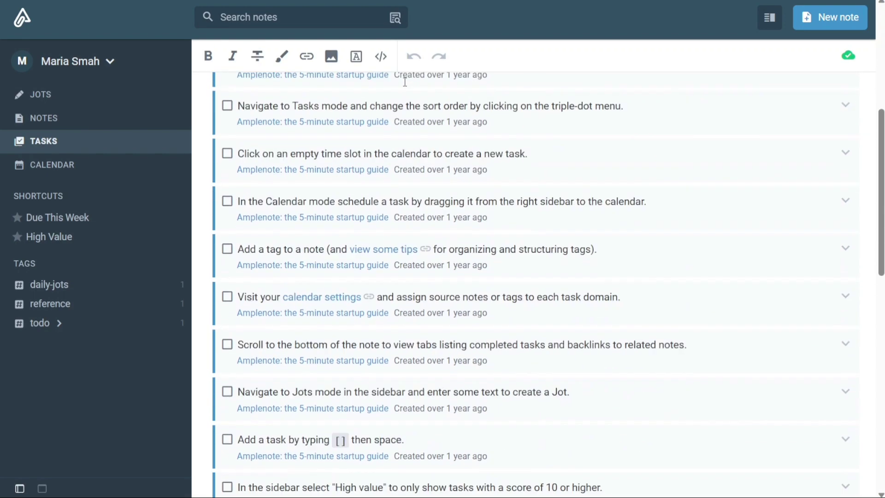
scroll(403, 82, "down", 4)
scroll(403, 81, "up", 10)
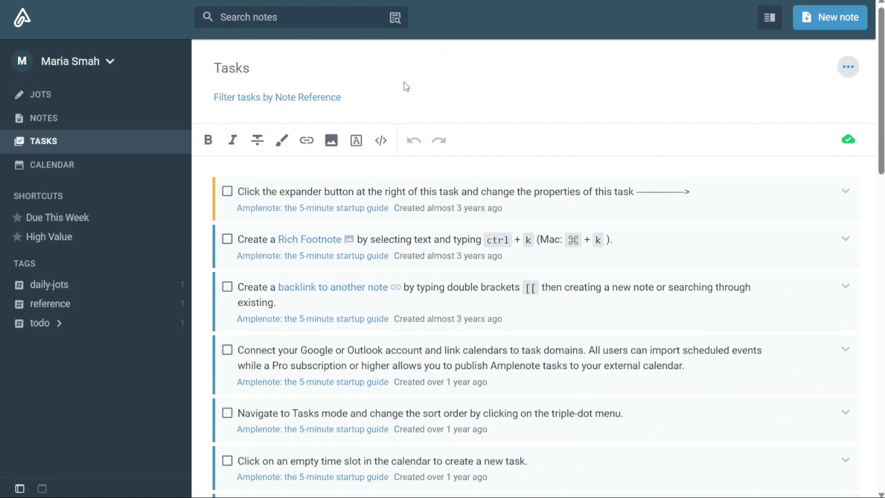
left_click(227, 191)
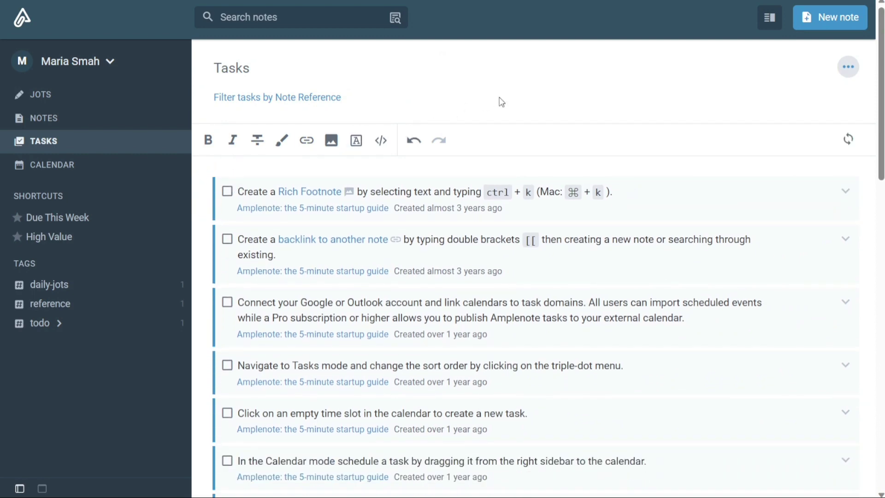
left_click(228, 240)
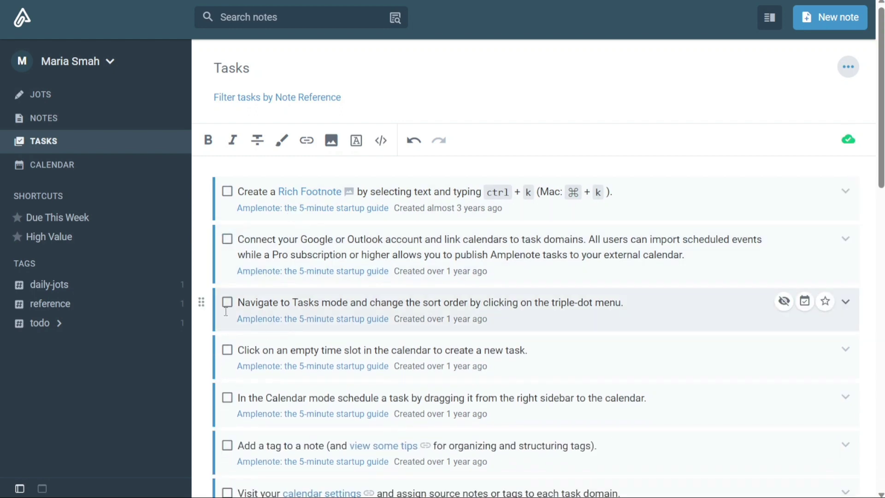
left_click(227, 307)
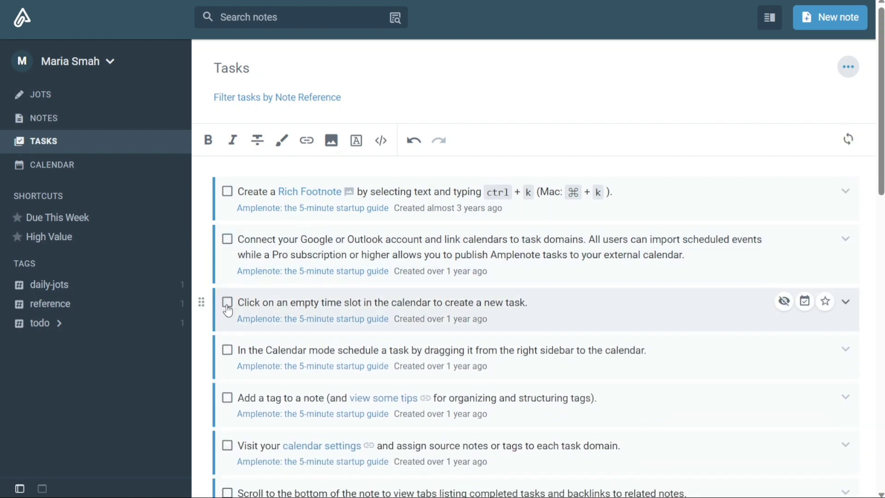
left_click_drag(201, 302, 199, 240)
Step: Expand and collapse details of the Google/Outlook, Rich Footnote, and empty-time-slot tasks
left_click(844, 240)
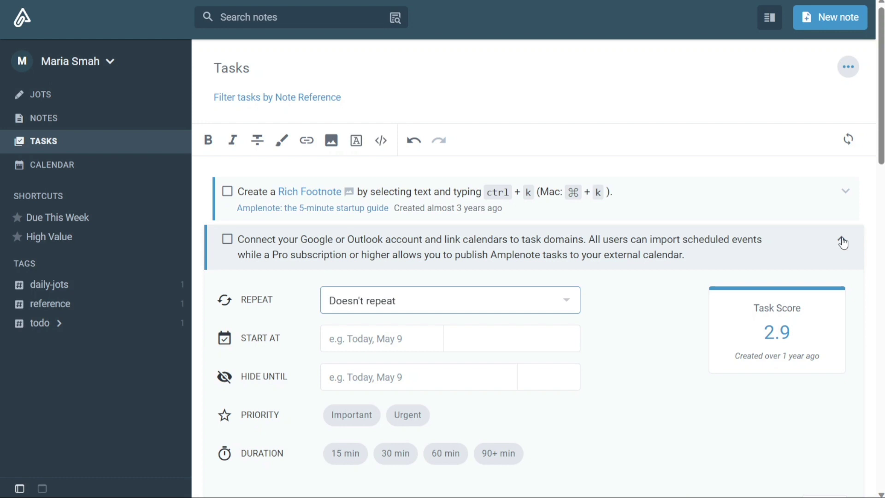
left_click(842, 240)
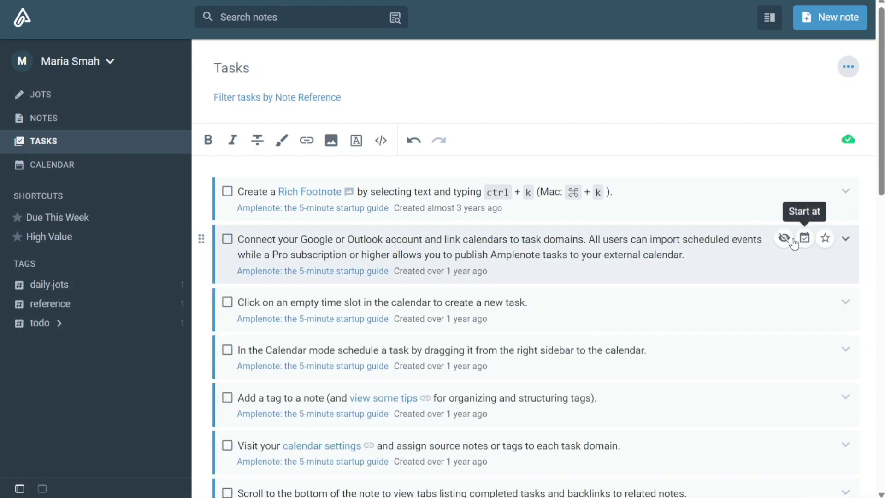
left_click(846, 240)
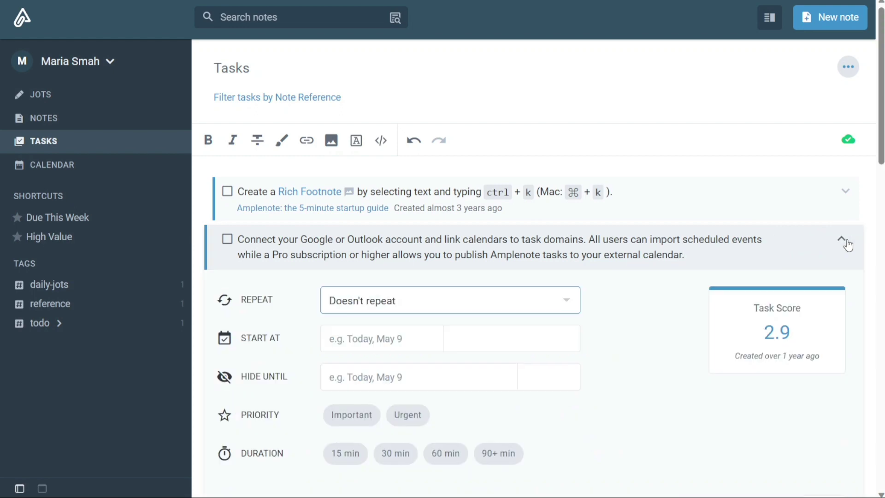
left_click(846, 191)
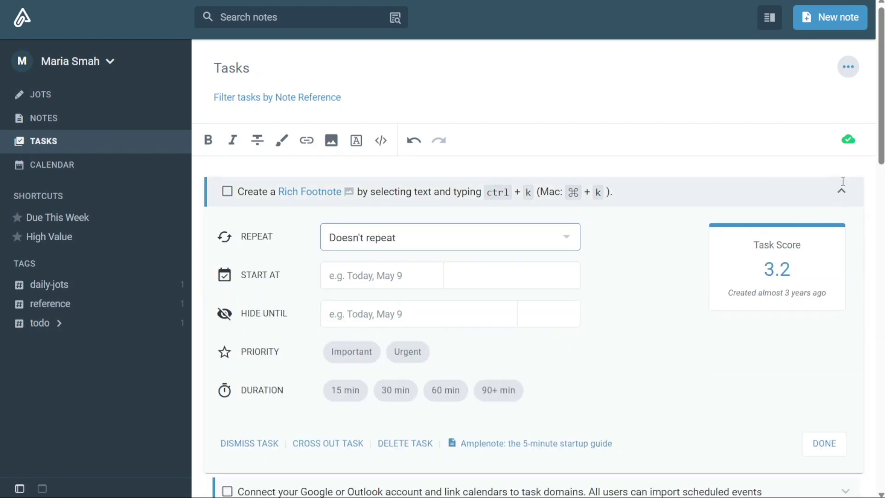
left_click(843, 190)
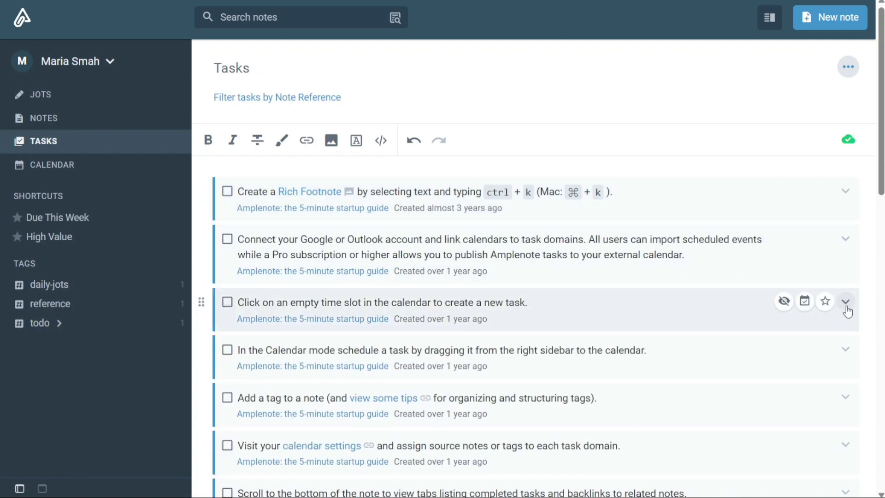
left_click(846, 305)
left_click(845, 306)
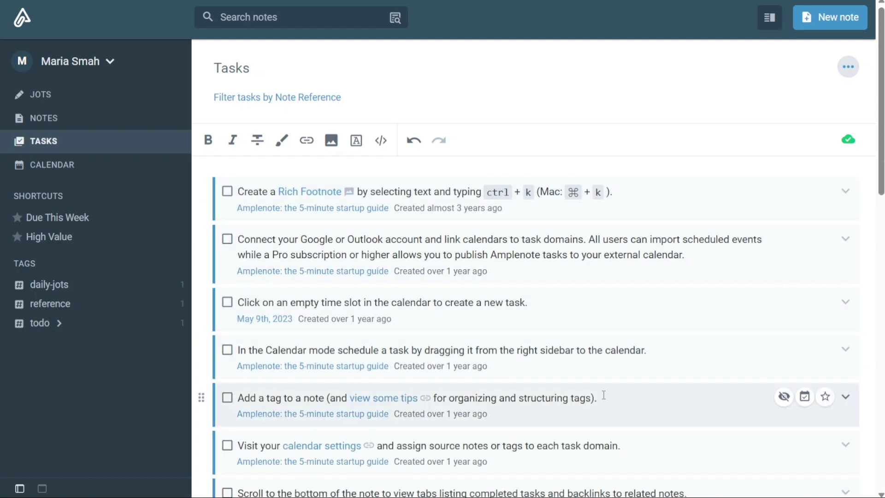
Step: Complete the Add a tag, scroll-to-the-bottom, and In the Calendar mode tasks, then switch to Calendar
left_click(227, 397)
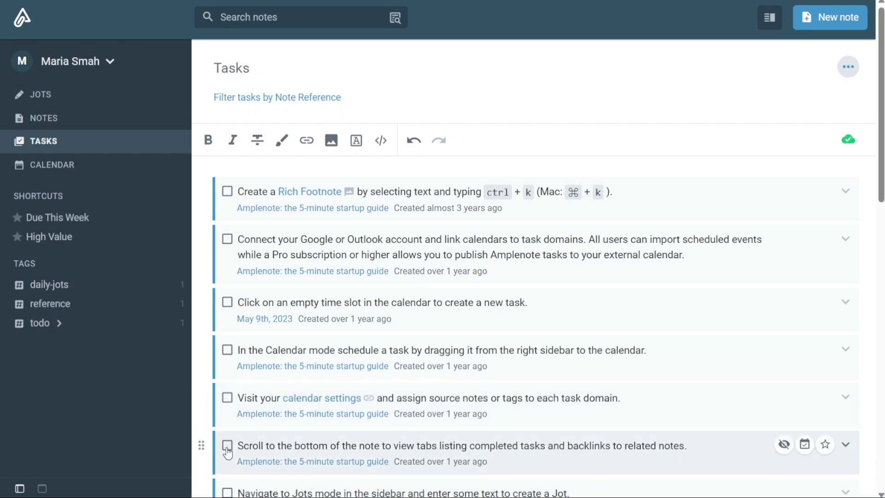
left_click(227, 446)
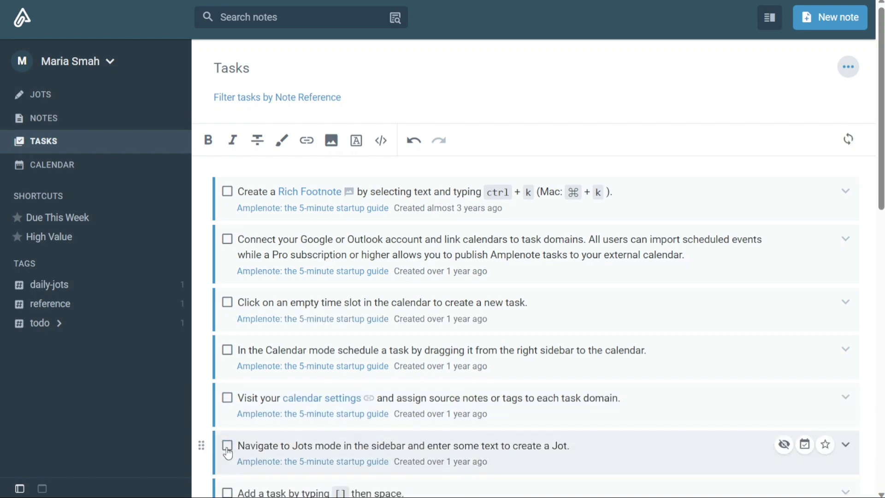
left_click(227, 350)
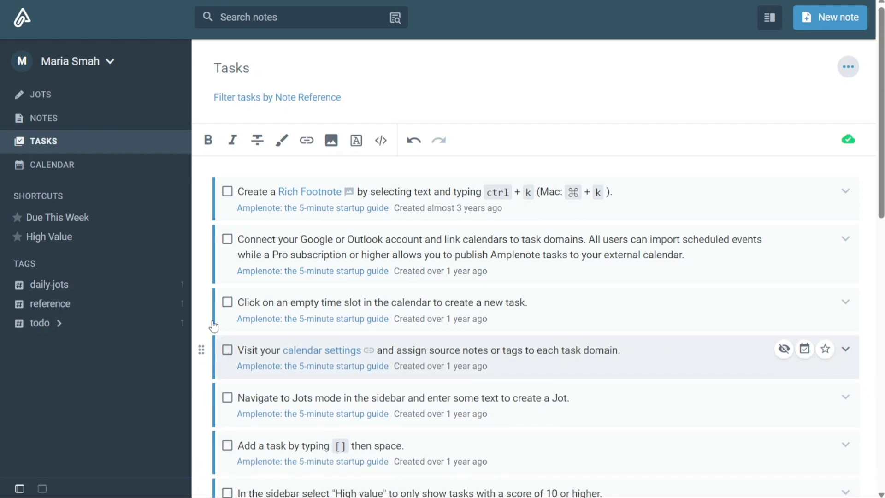
left_click(92, 164)
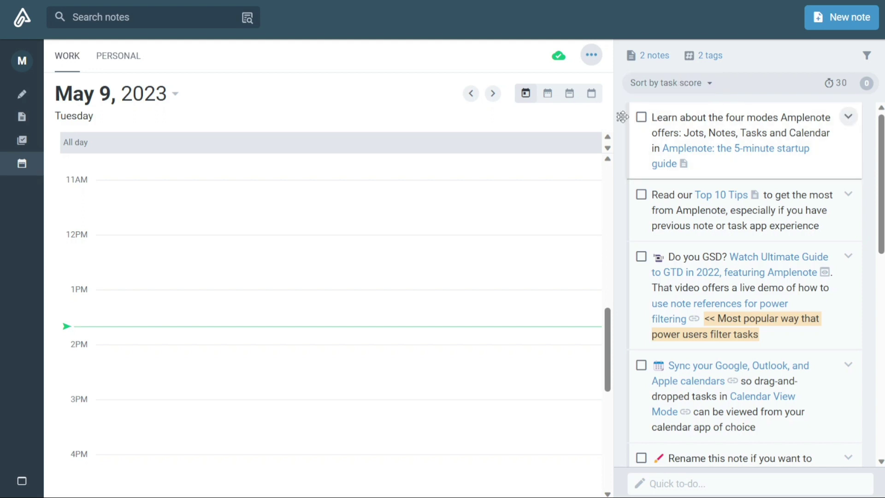
Step: Schedule the four-modes task at 11:15 am and mark it complete
left_click_drag(622, 117, 365, 199)
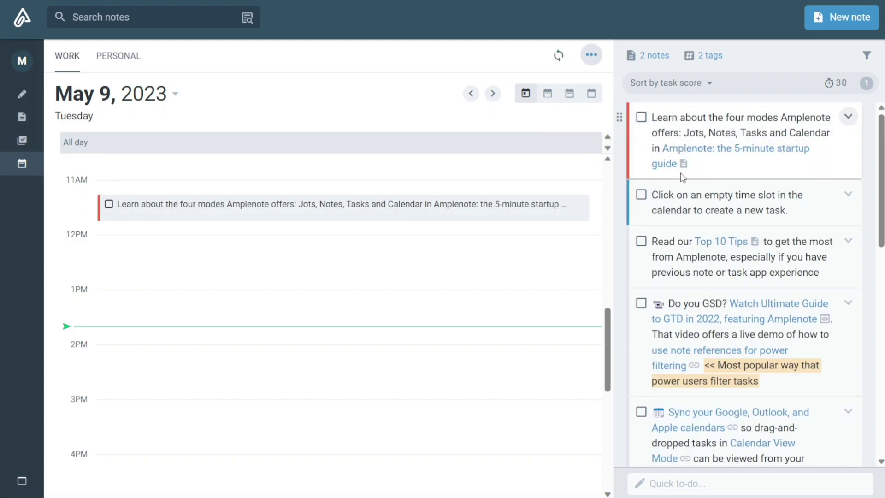
left_click(498, 217)
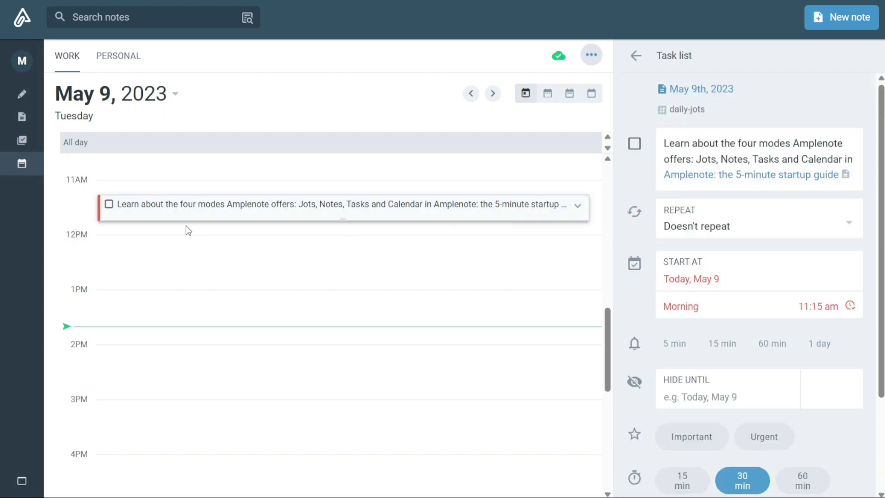
left_click(109, 205)
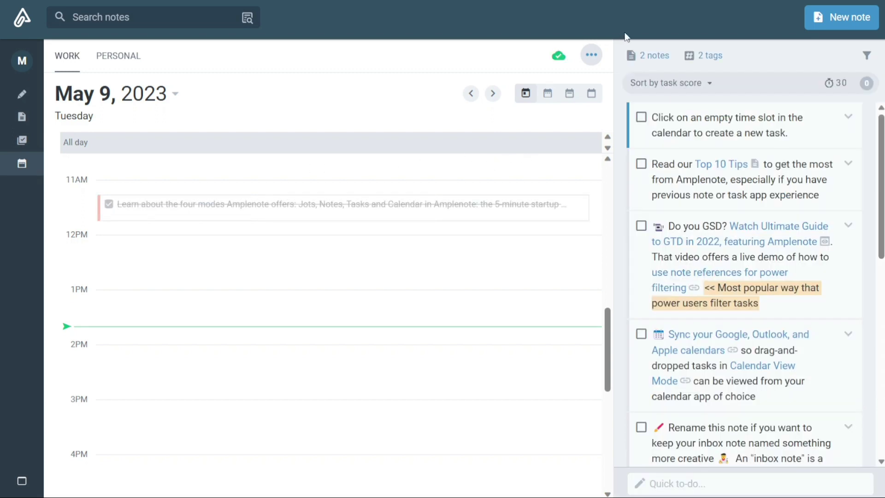
Step: Schedule the Top 10 Tips task at 1 PM, then return to Tasks mode
left_click(592, 56)
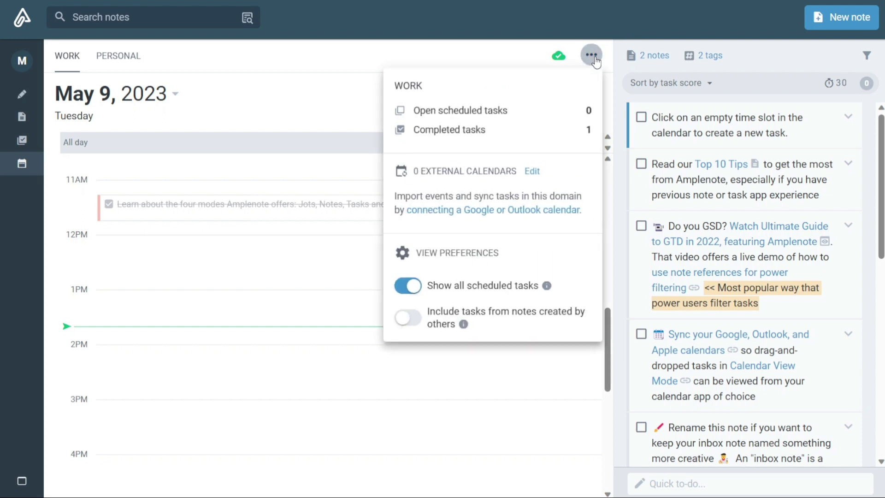
left_click(594, 58)
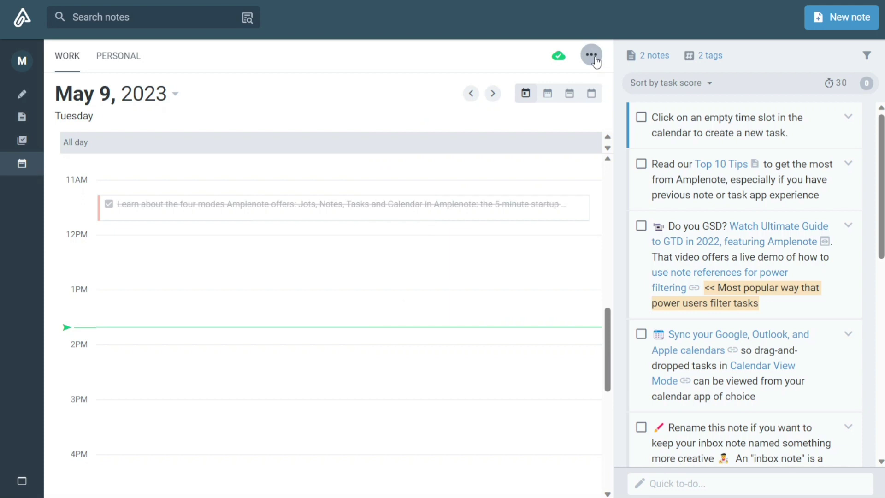
left_click_drag(619, 166, 438, 286)
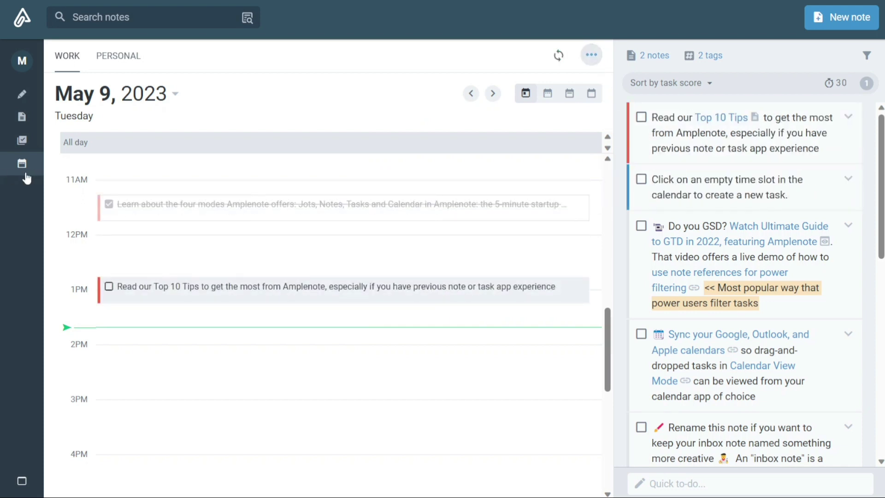
left_click(22, 140)
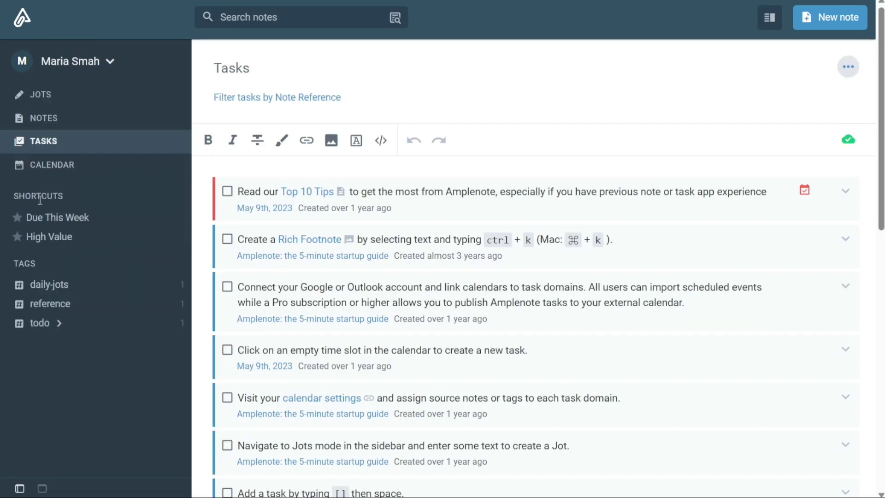
Step: Filter tasks by the High Value shortcut, then by Due This Week
left_click(42, 236)
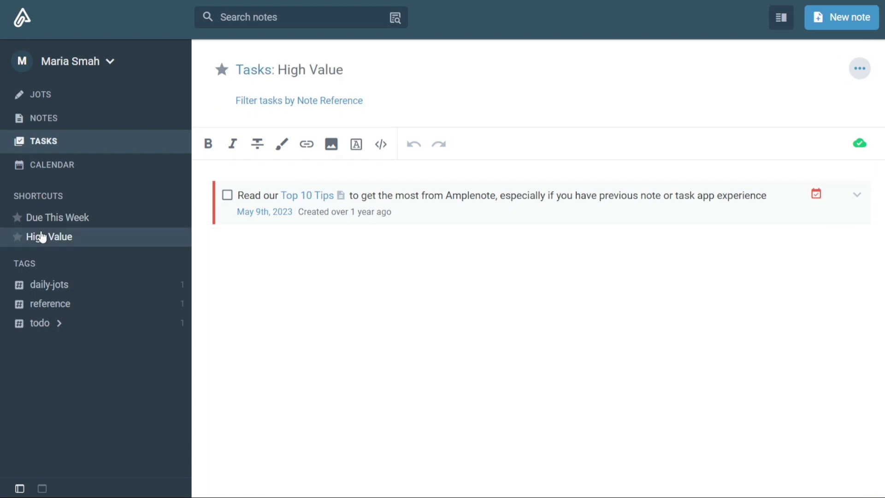
left_click(41, 224)
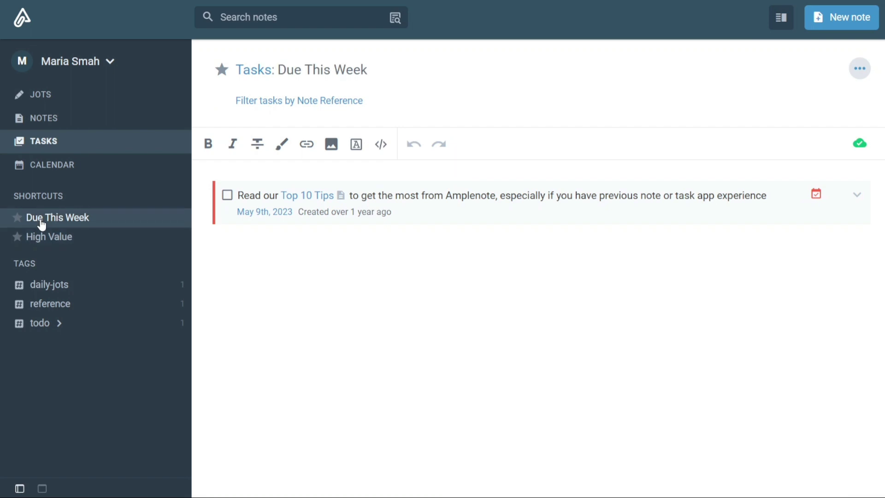
Step: Open the May 9th, 2023 note from the Notes list, then return to all tasks
left_click(64, 121)
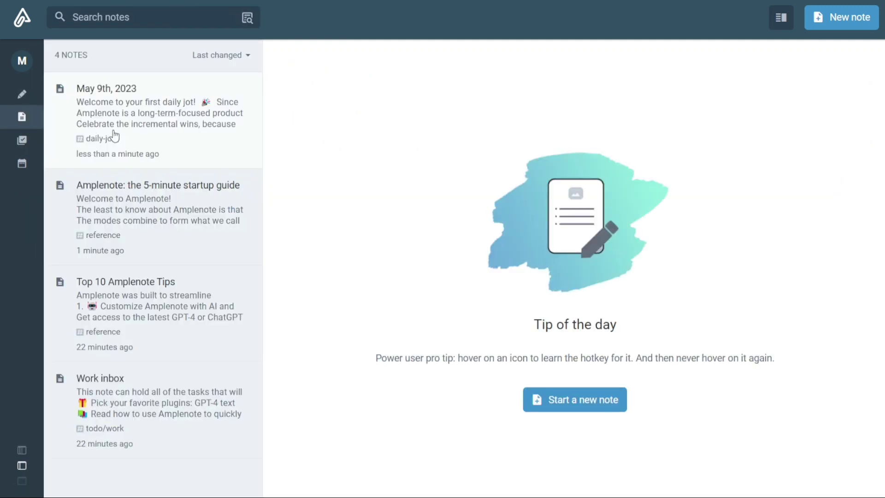
left_click(215, 130)
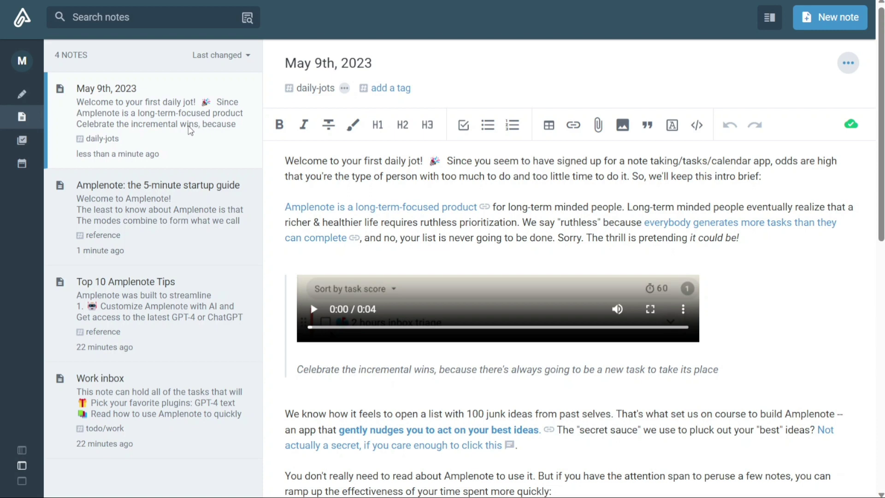
left_click(23, 146)
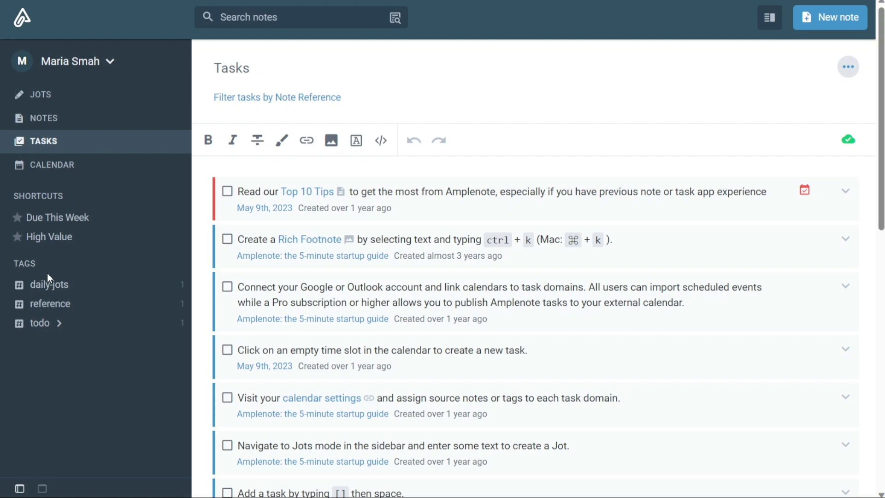
Step: Filter to daily-jots, reorder the Follow Amplenote on Twitter task, check reference, return to daily-jots
left_click(50, 286)
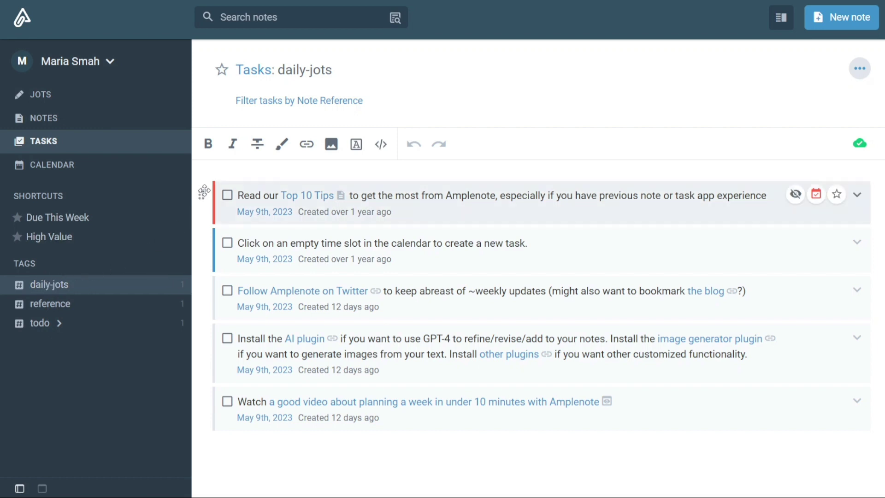
mouse_move(200, 195)
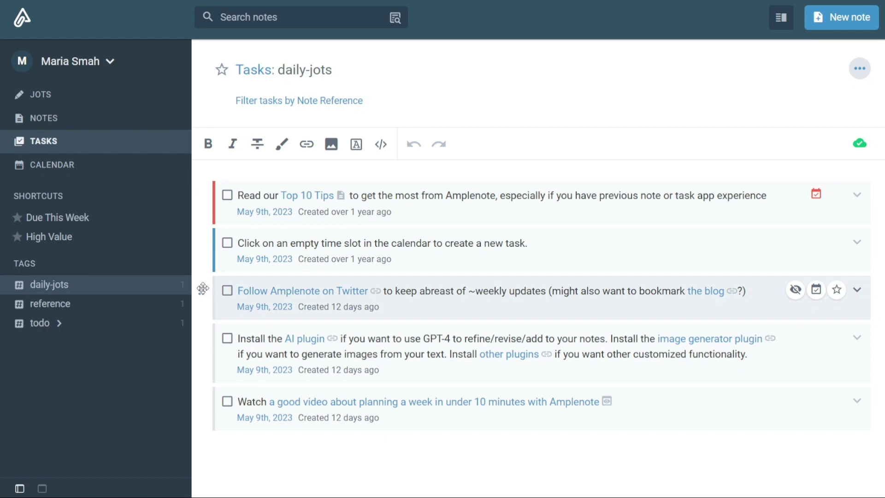
left_click_drag(202, 286, 205, 371)
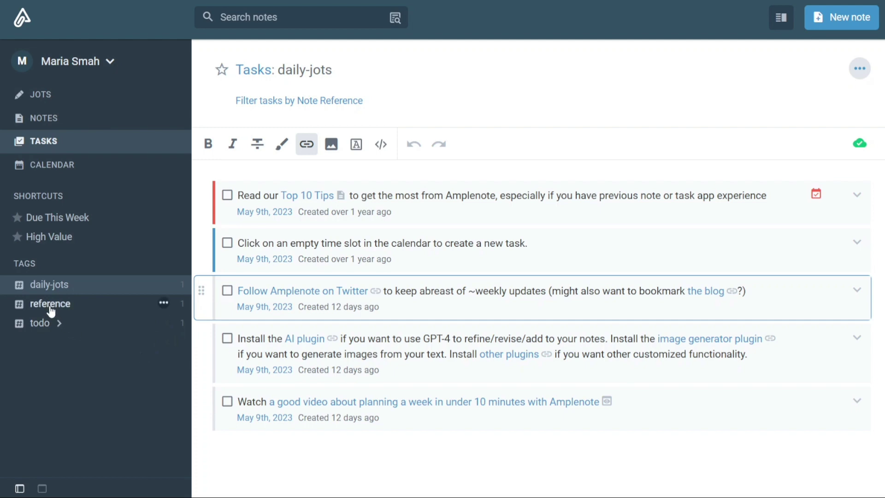
left_click(50, 304)
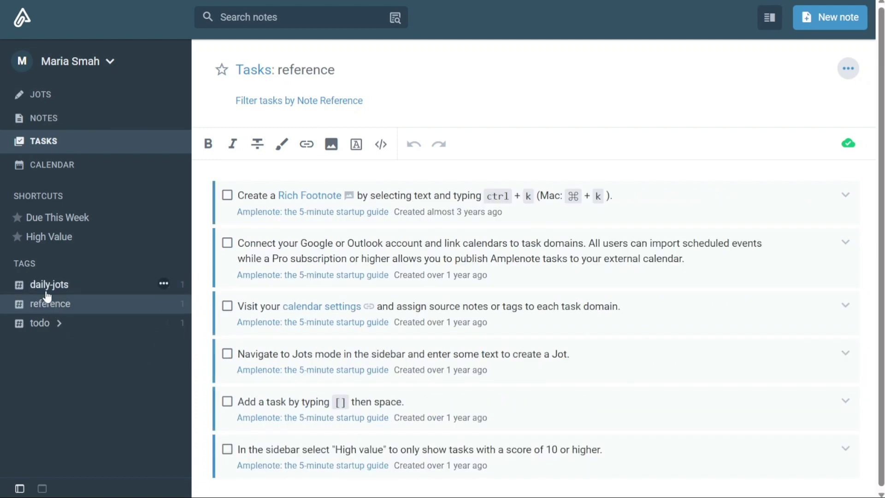
left_click(44, 291)
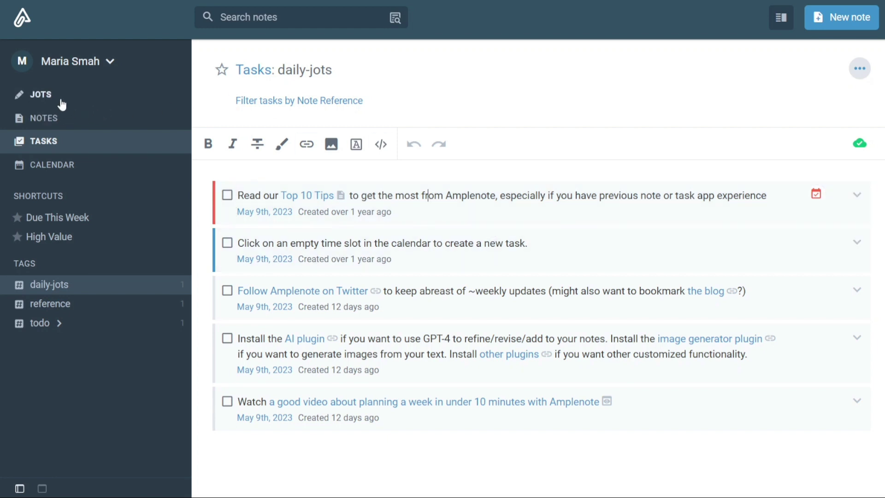
Step: View the daily jots, then create a new untitled note
left_click(61, 99)
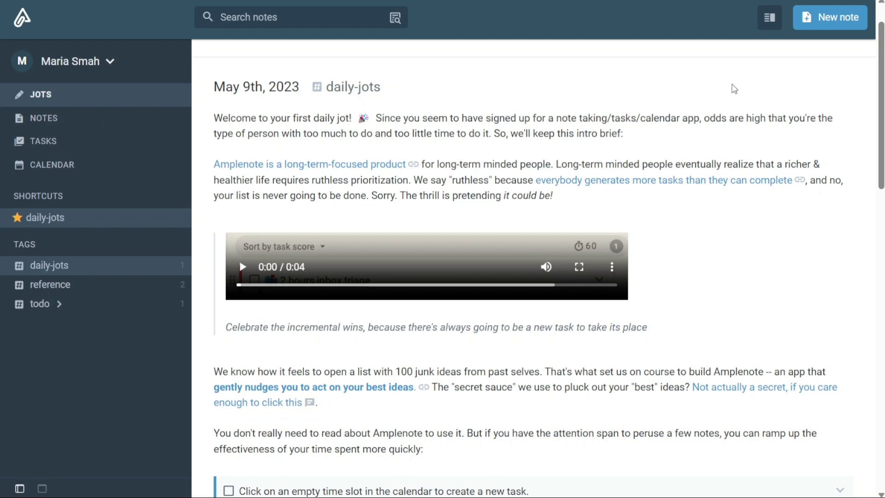
left_click(829, 21)
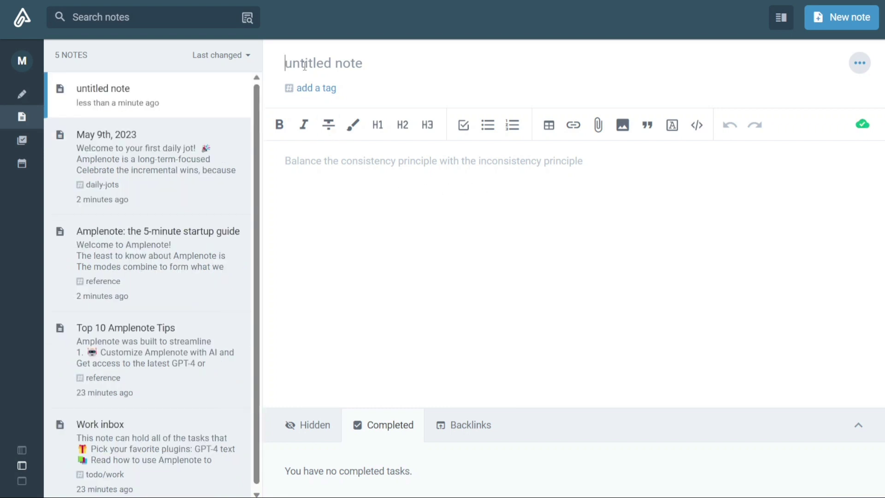
Step: Title the new note 'Title' and add the tag 'tag'
type("Title")
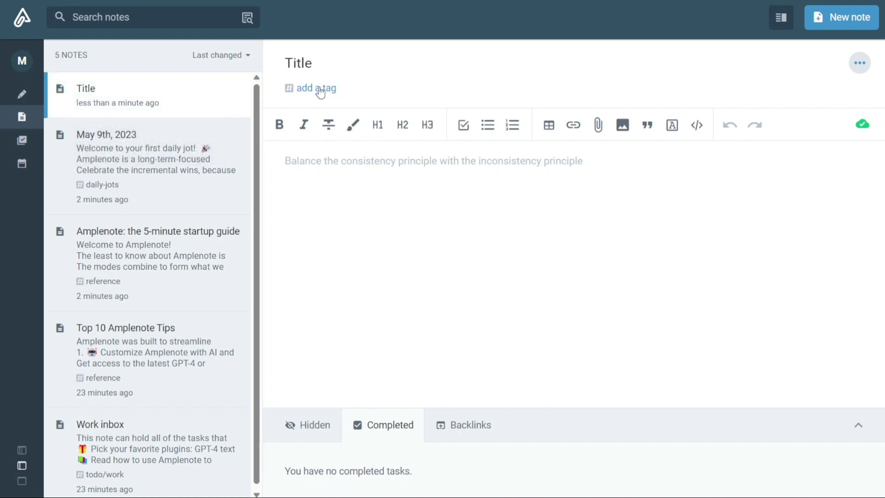
left_click(319, 94)
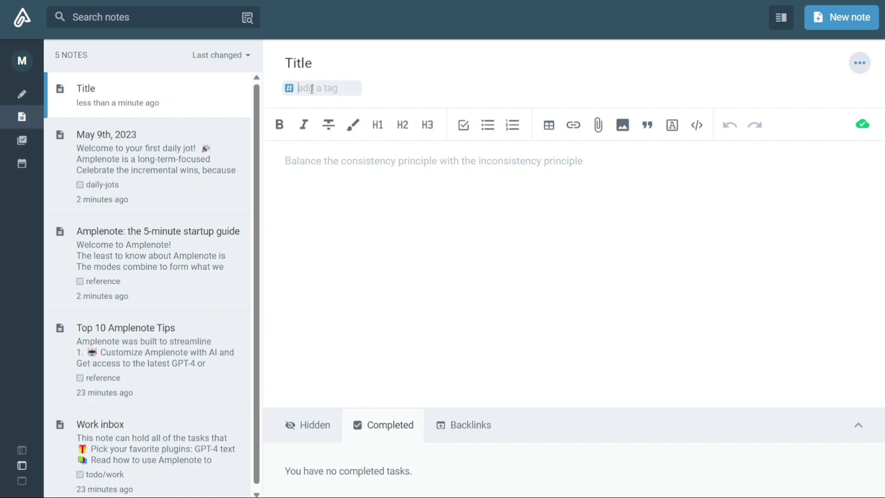
type("tag")
Step: Write 'Script' in the note body, turning it into a task and back to plain text
left_click(458, 180)
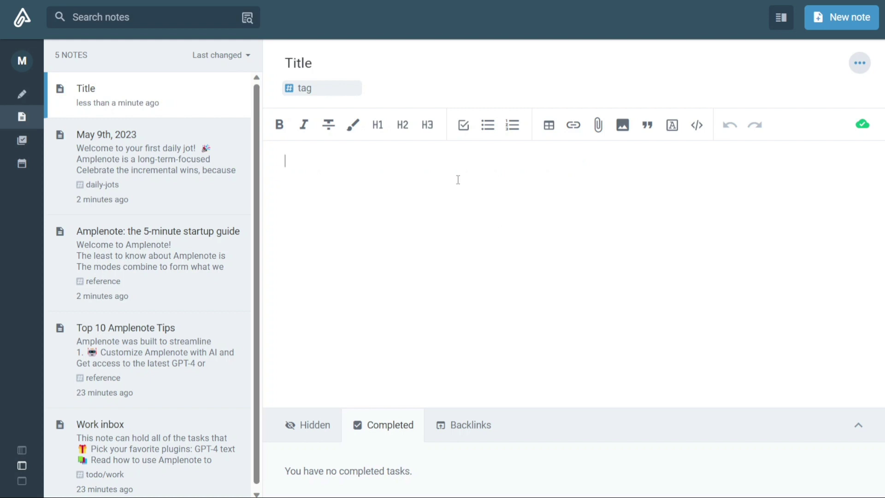
type("Script")
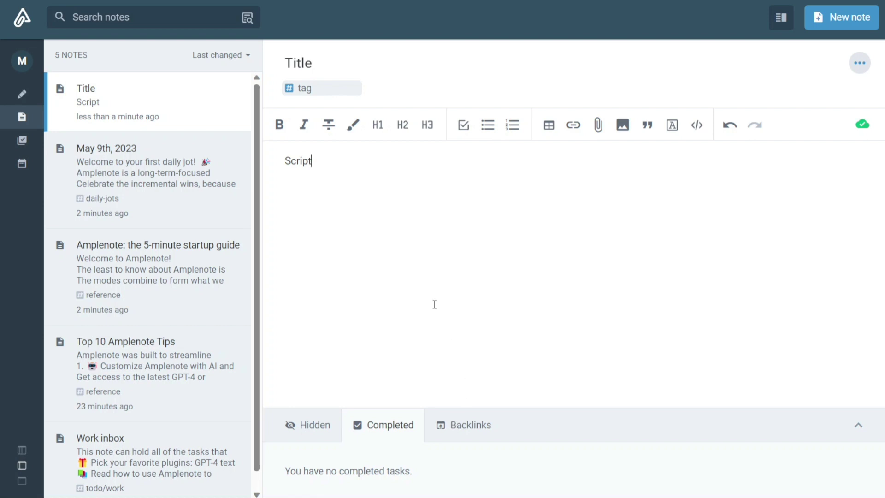
left_click(461, 132)
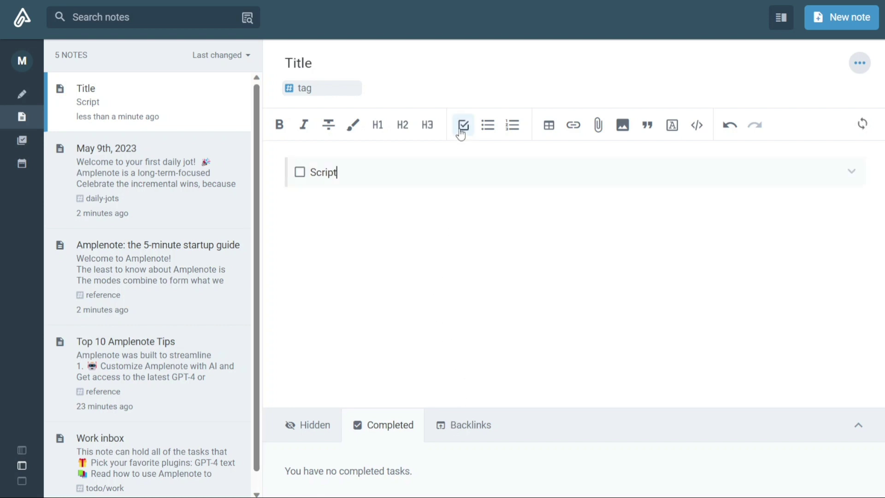
left_click(460, 132)
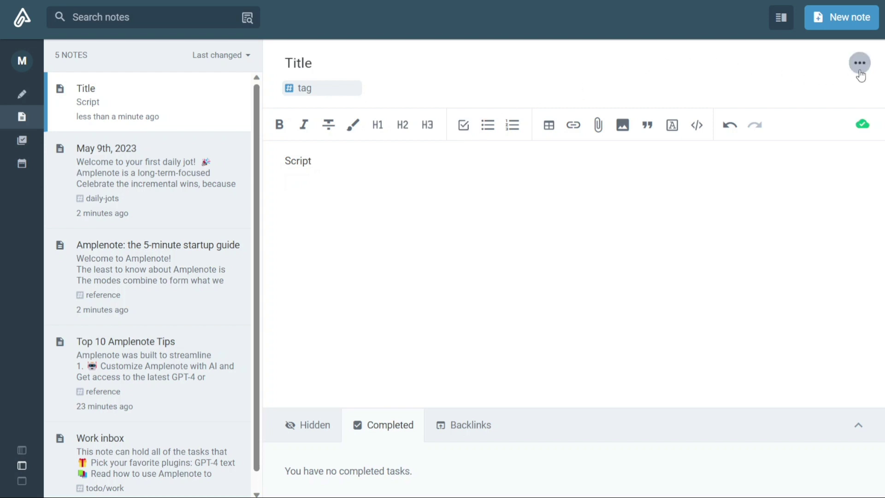
left_click(859, 68)
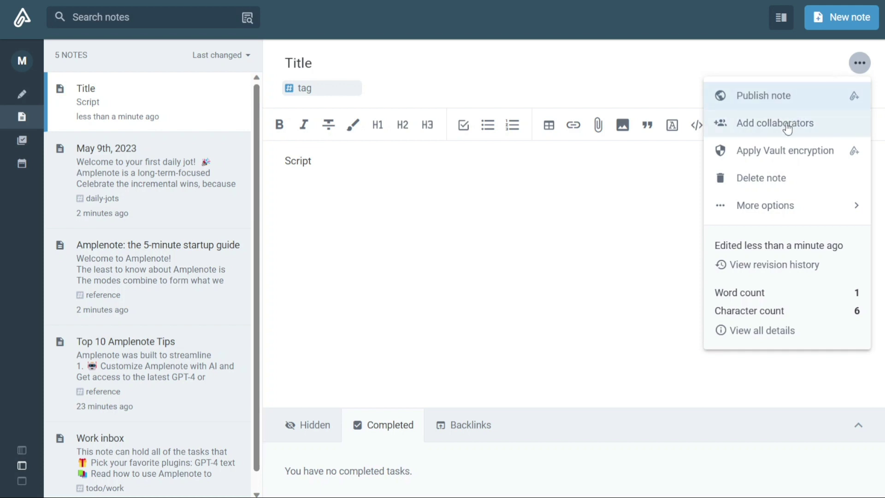
left_click(786, 127)
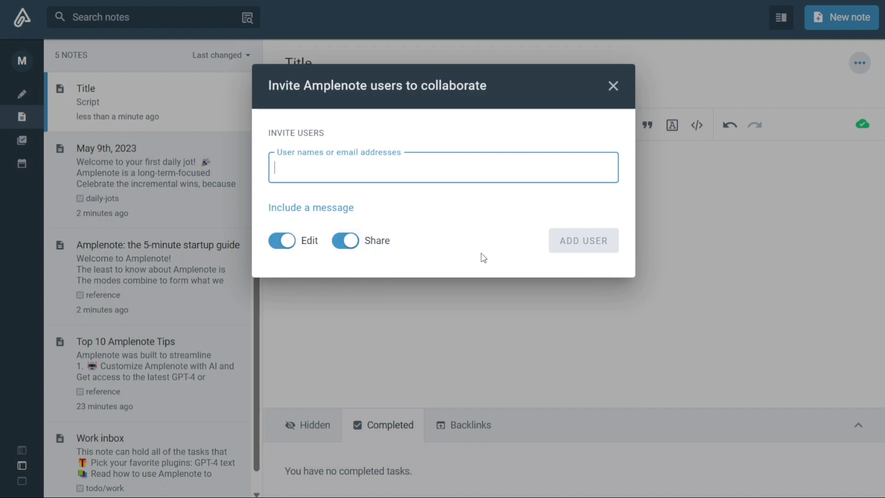
left_click(613, 86)
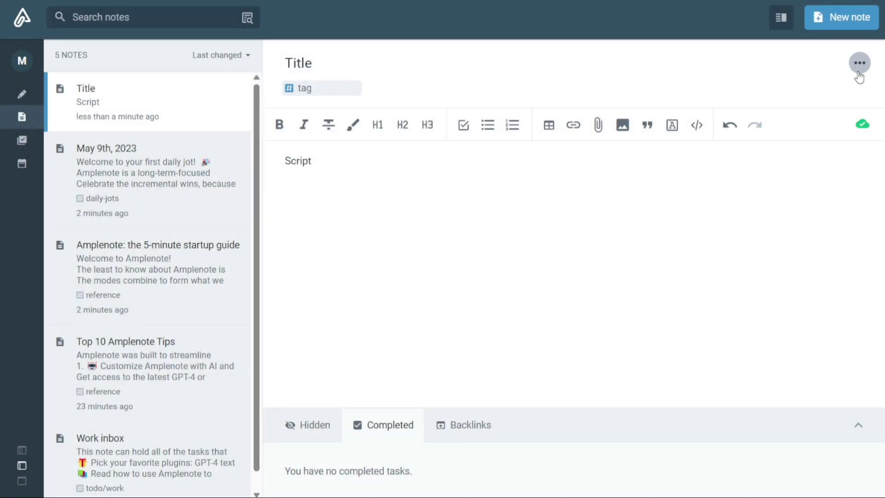
left_click(859, 63)
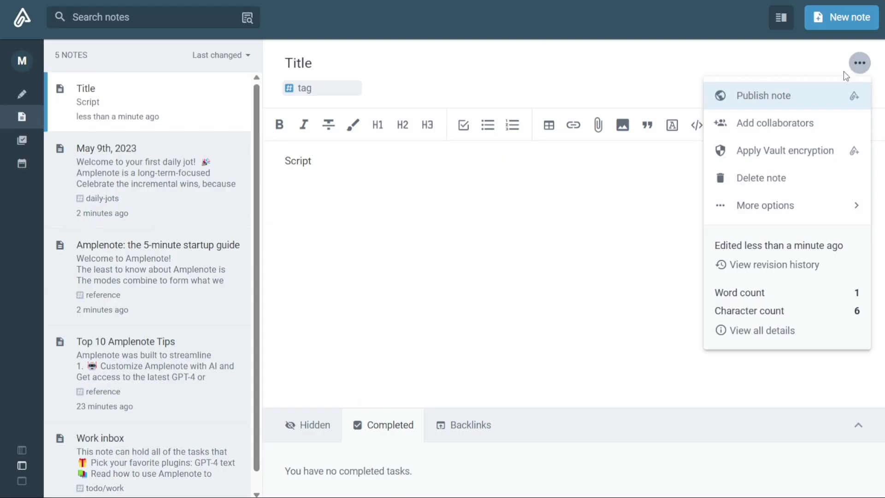
left_click(769, 98)
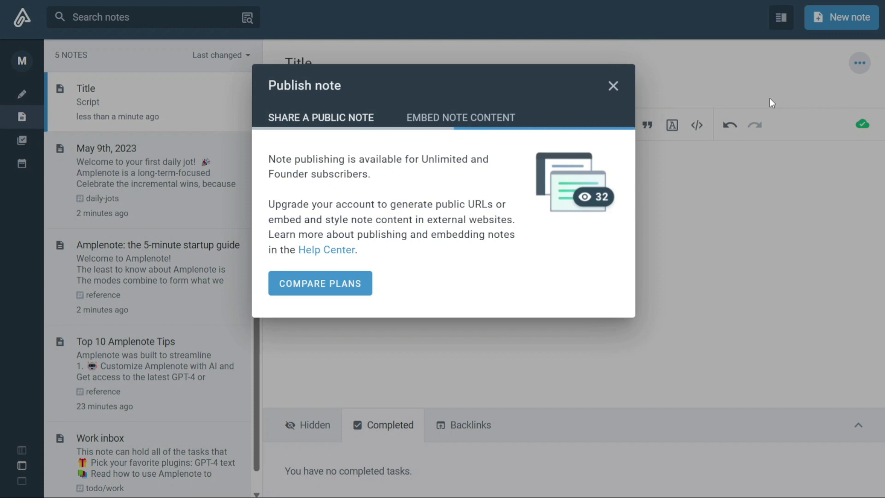
left_click(612, 85)
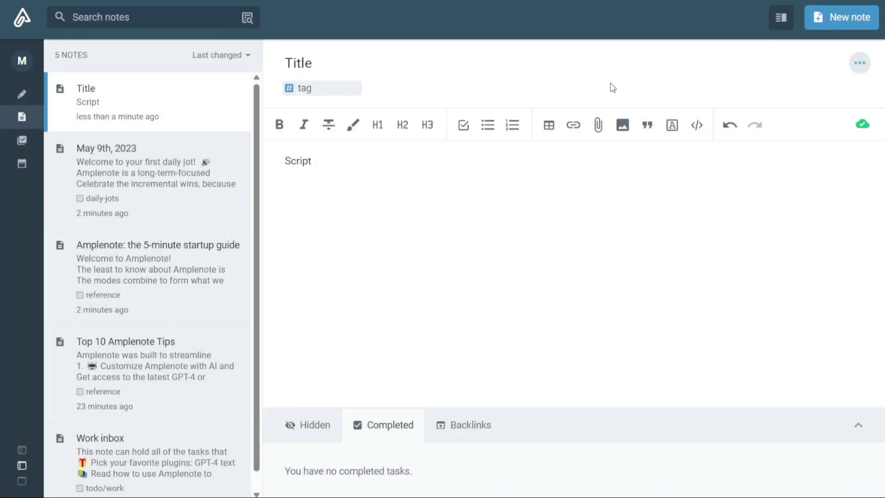